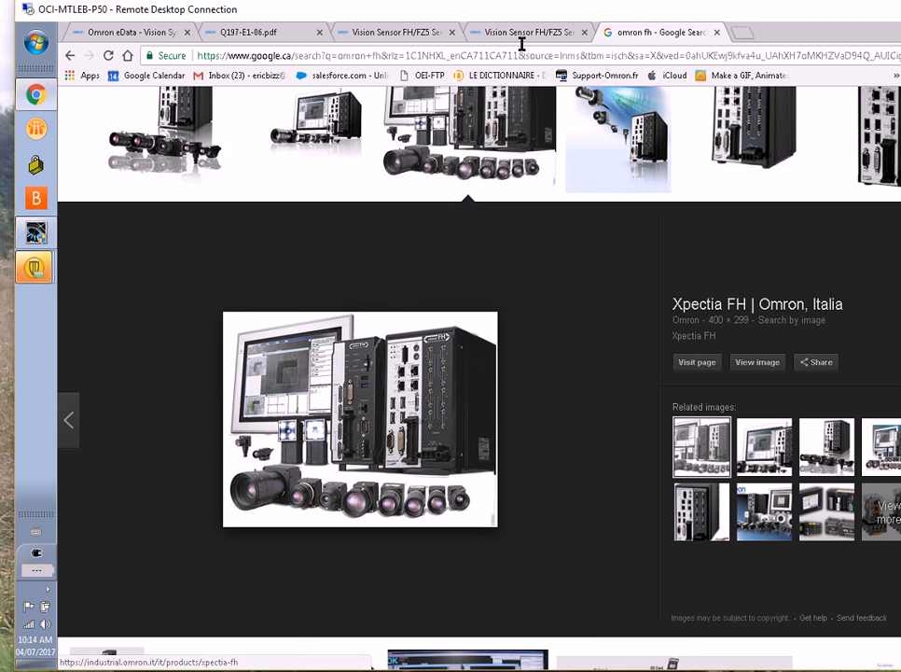
Read the Multi-trigger Imaging Task section of the Z341-E1-11.pdf manual, through its example flow and parallel step diagram on page 92
left_click(523, 33)
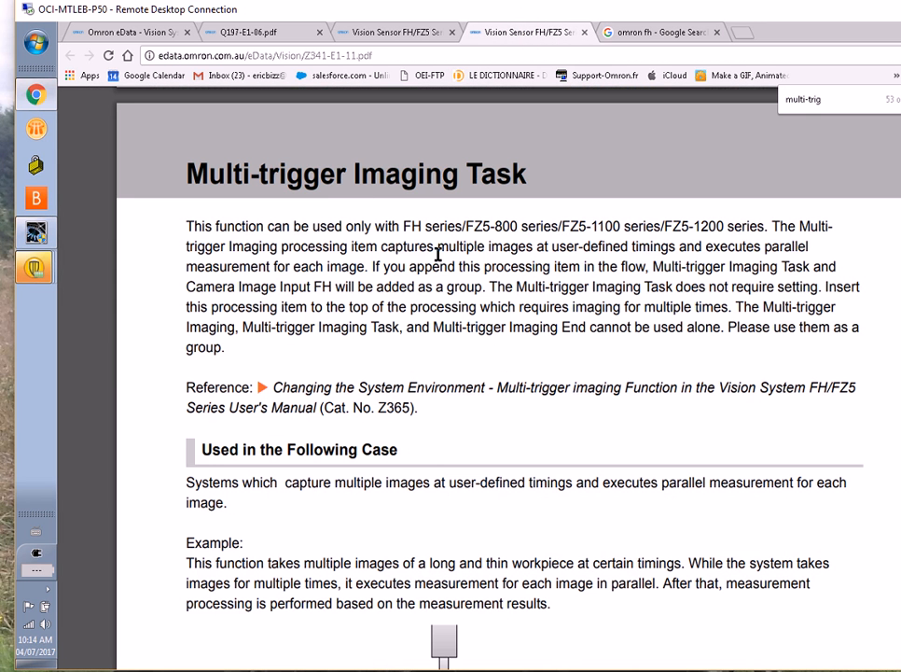
left_click_drag(392, 226, 709, 226)
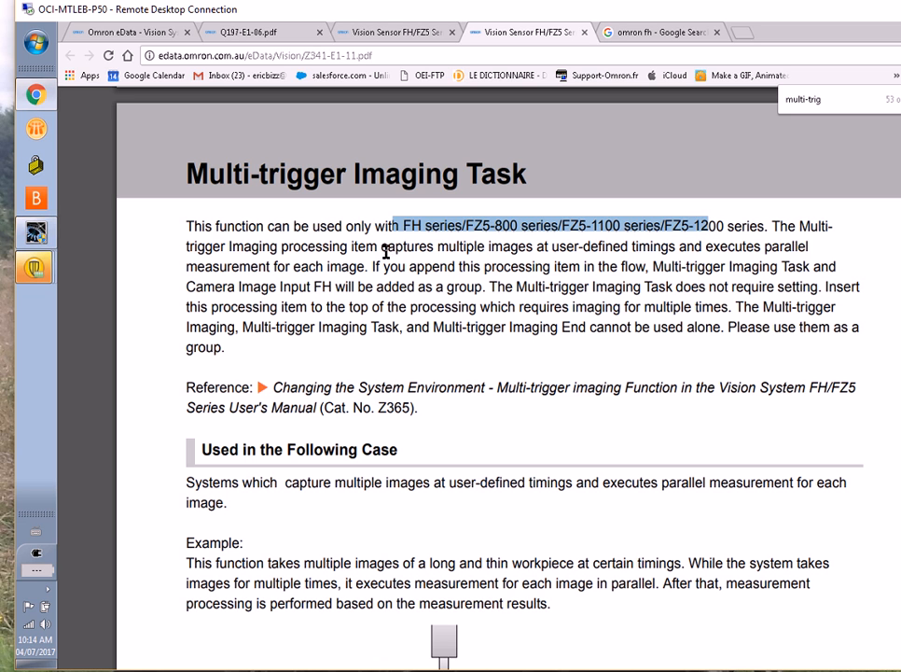
left_click_drag(380, 247, 539, 248)
left_click_drag(706, 248, 808, 246)
left_click(806, 246)
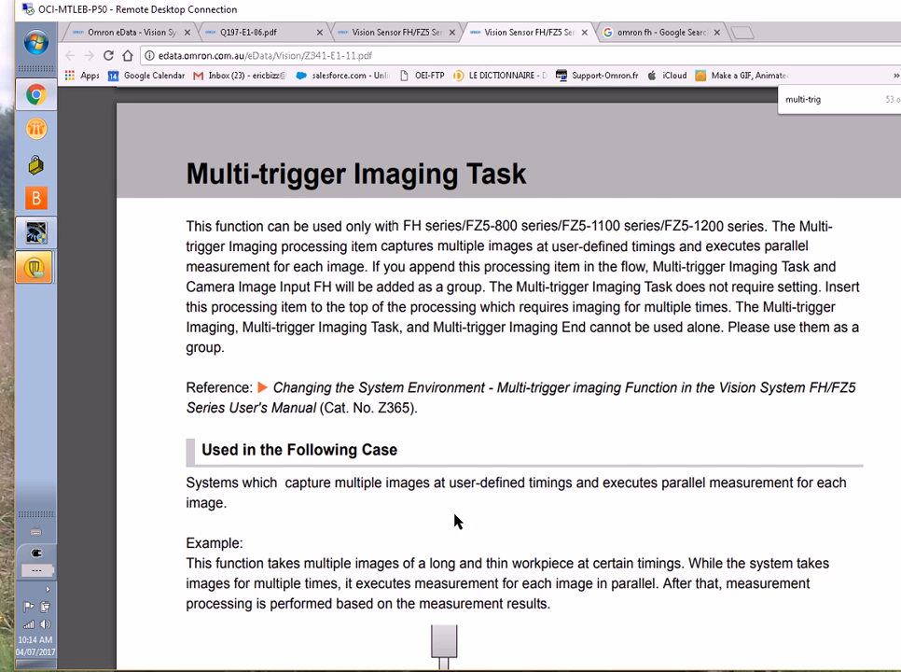
scroll(457, 522, "down", 2)
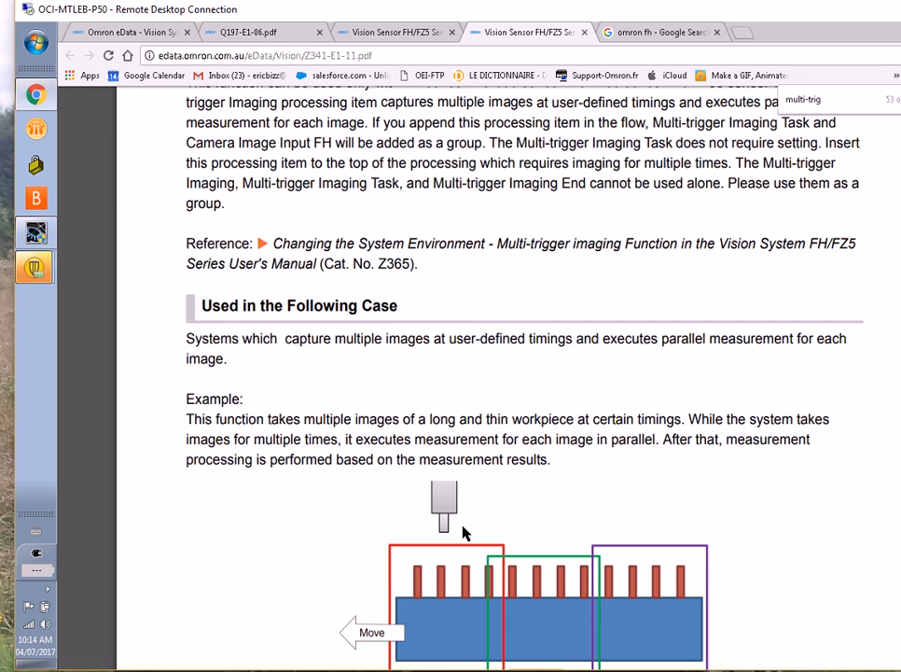
scroll(464, 548, "down", 3)
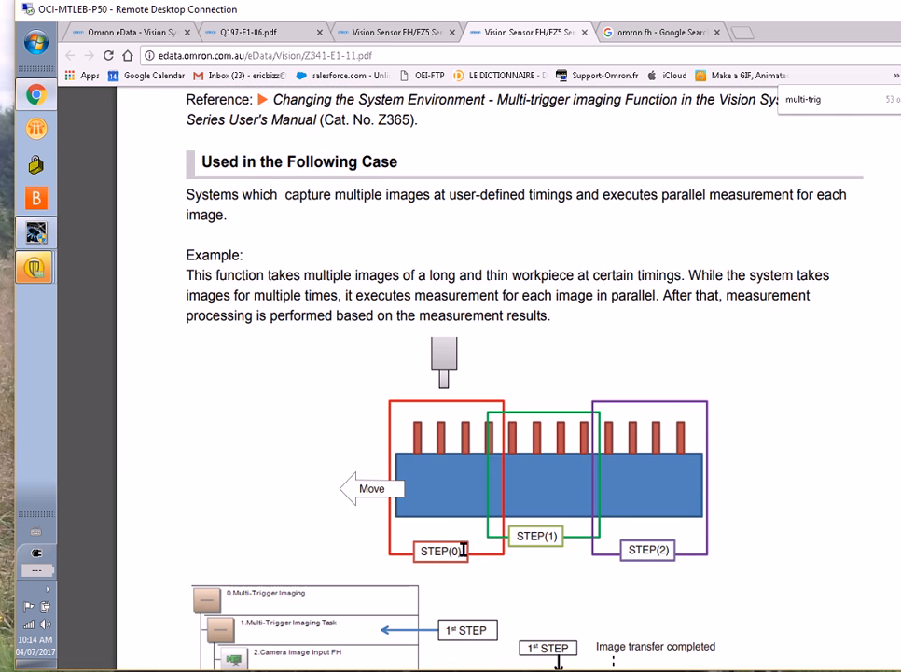
scroll(464, 551, "down", 2)
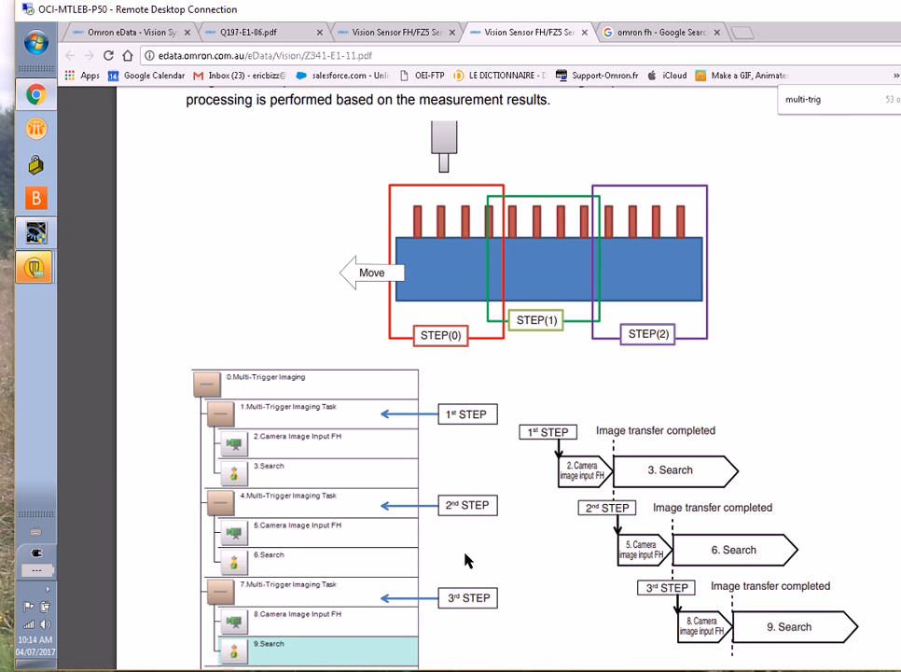
scroll(465, 560, "down", 2)
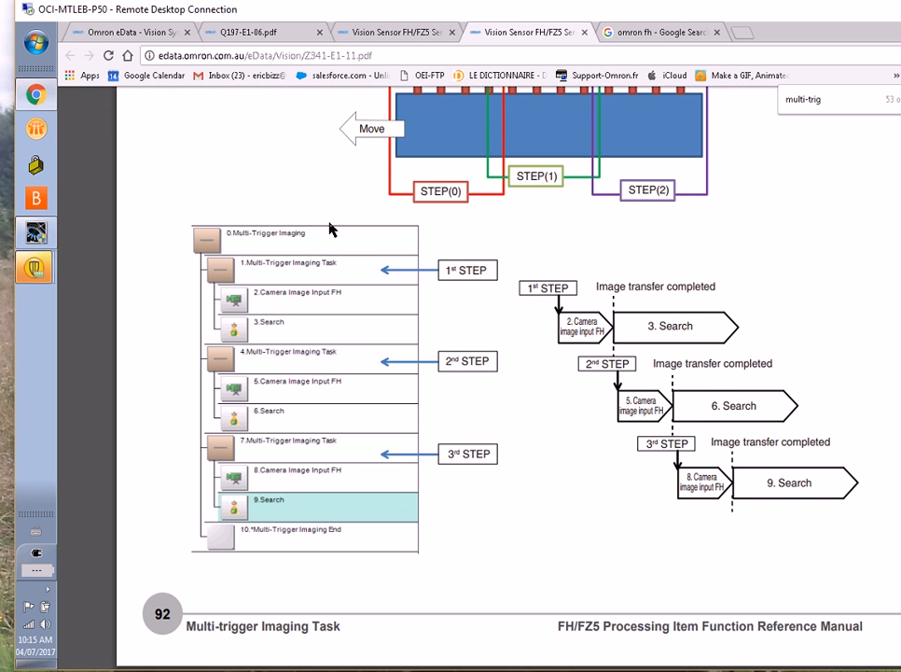
double_click(580, 322)
left_click(581, 322)
Switch to FZ-PanDA and display the operation mode options of the startup setting in System Settings
key("alt+Tab")
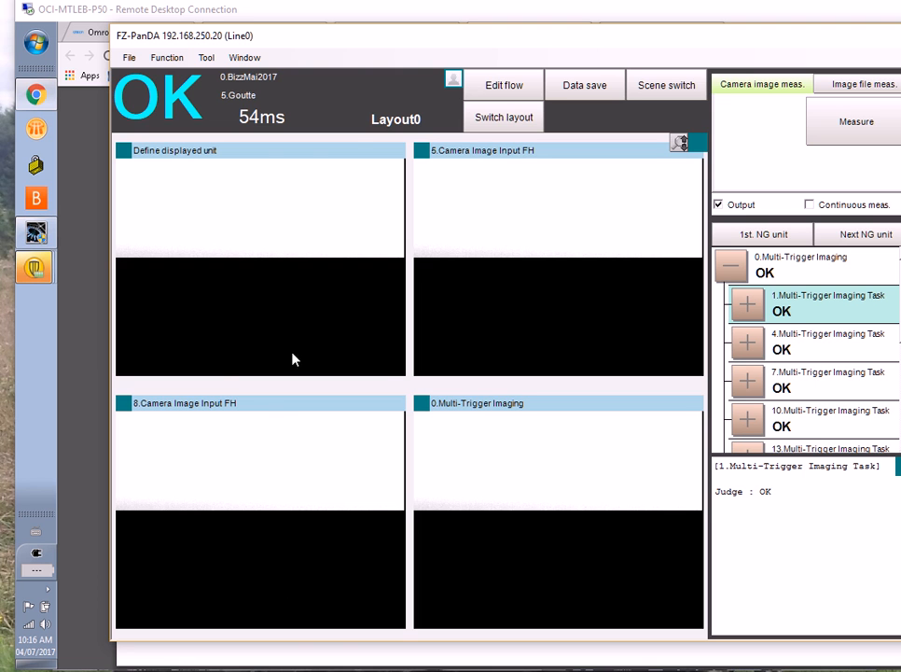
left_click(205, 58)
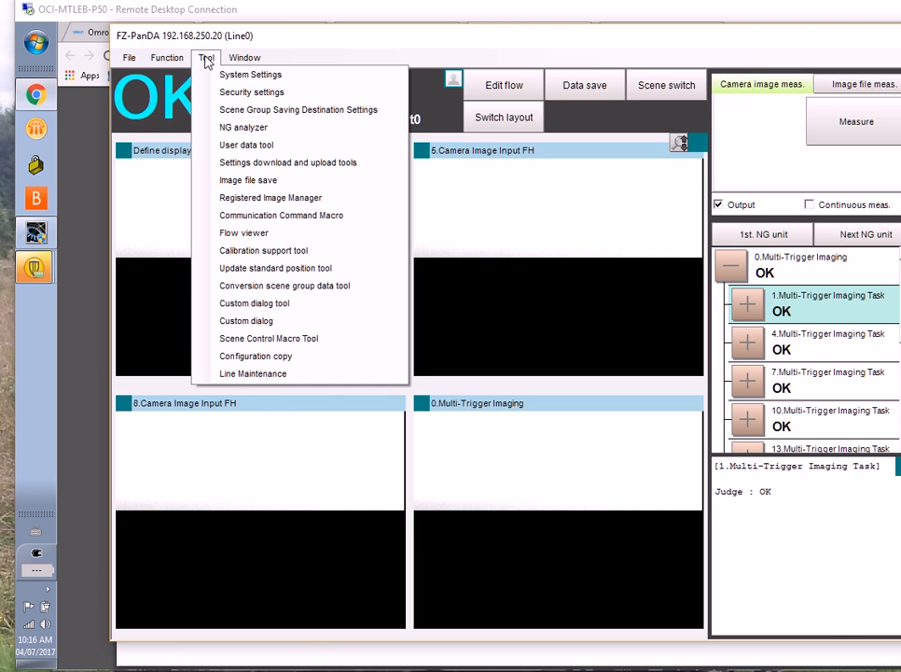
left_click(215, 74)
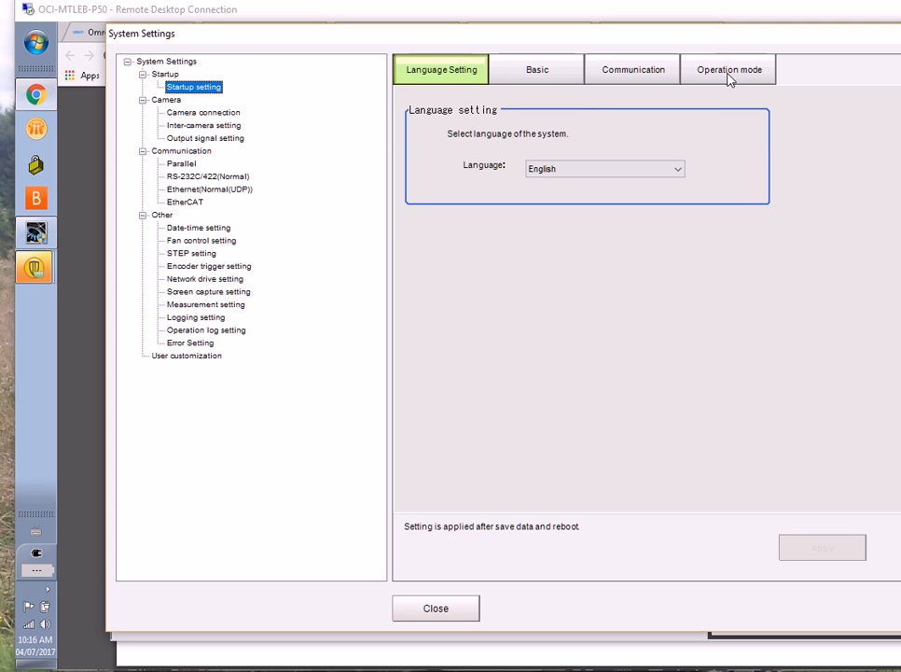
left_click(729, 75)
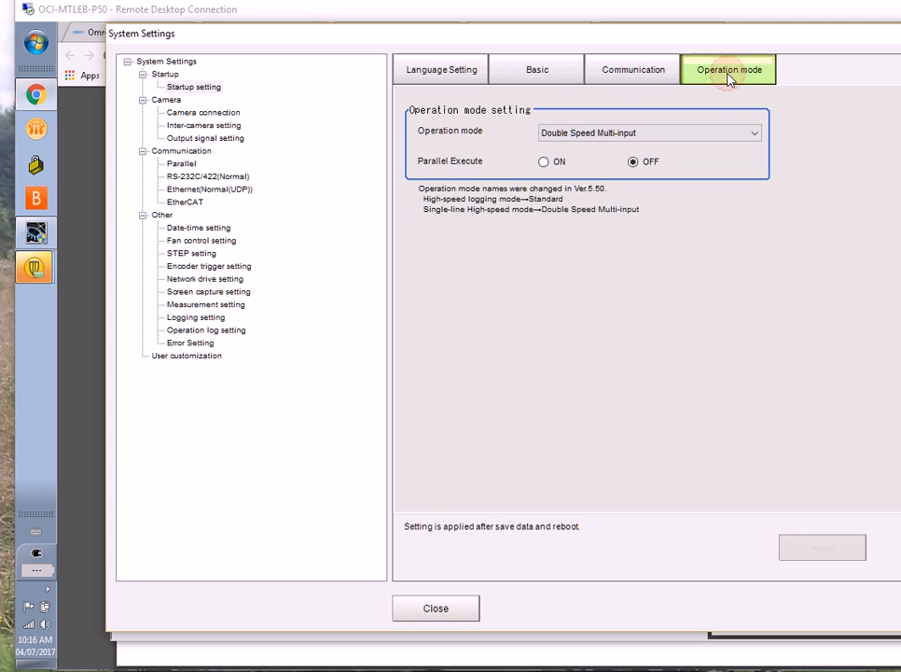
Choose Double Speed Multi-input as the operation mode, then close System Settings without applying the change
left_click(748, 134)
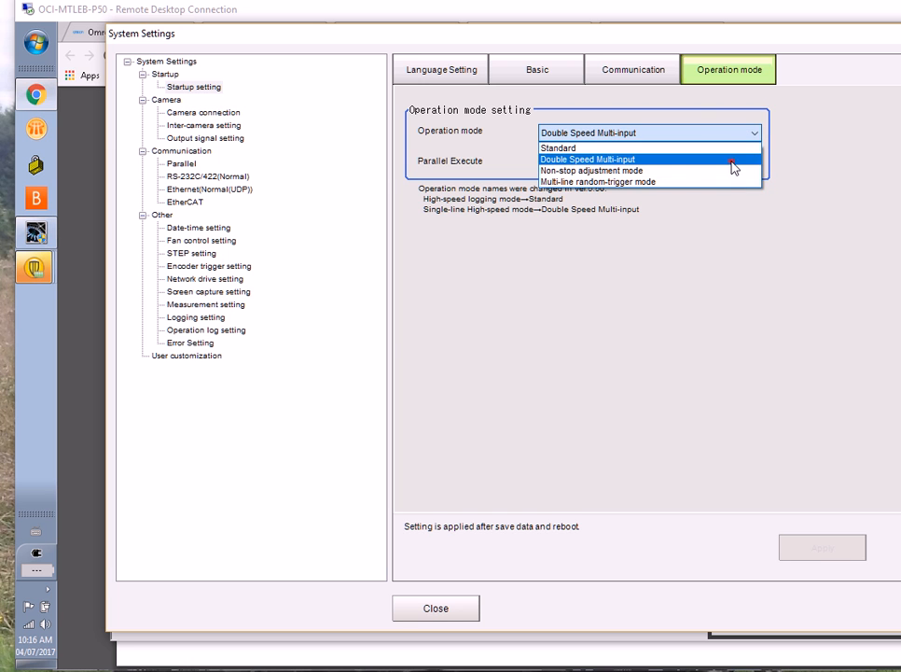
left_click(731, 160)
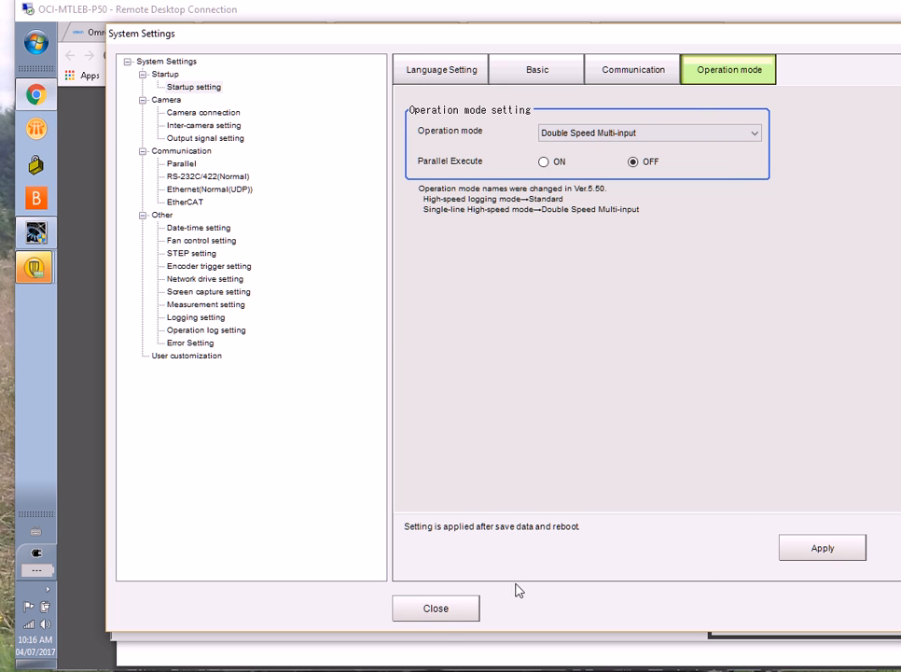
left_click(433, 614)
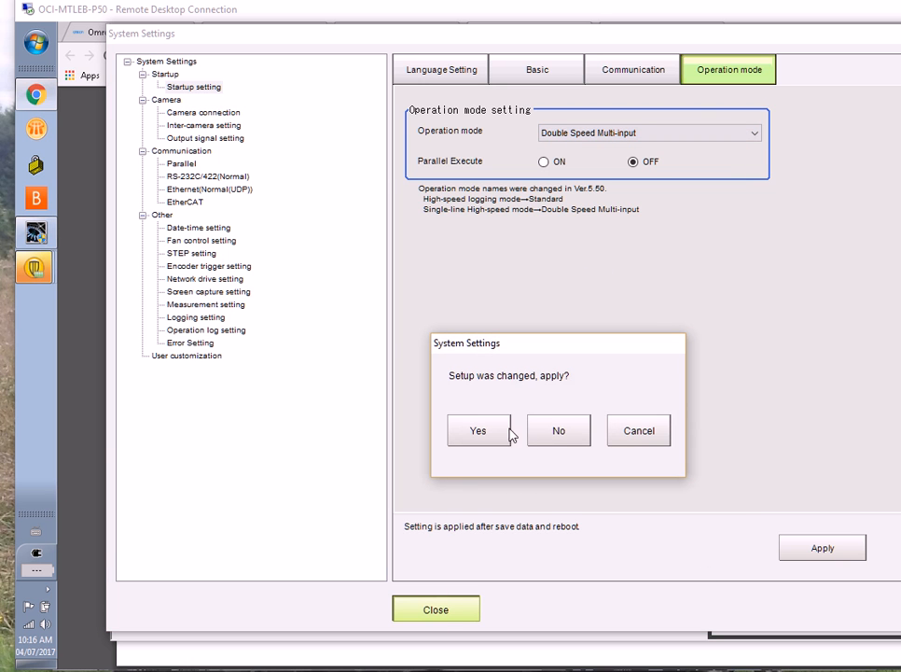
left_click(638, 431)
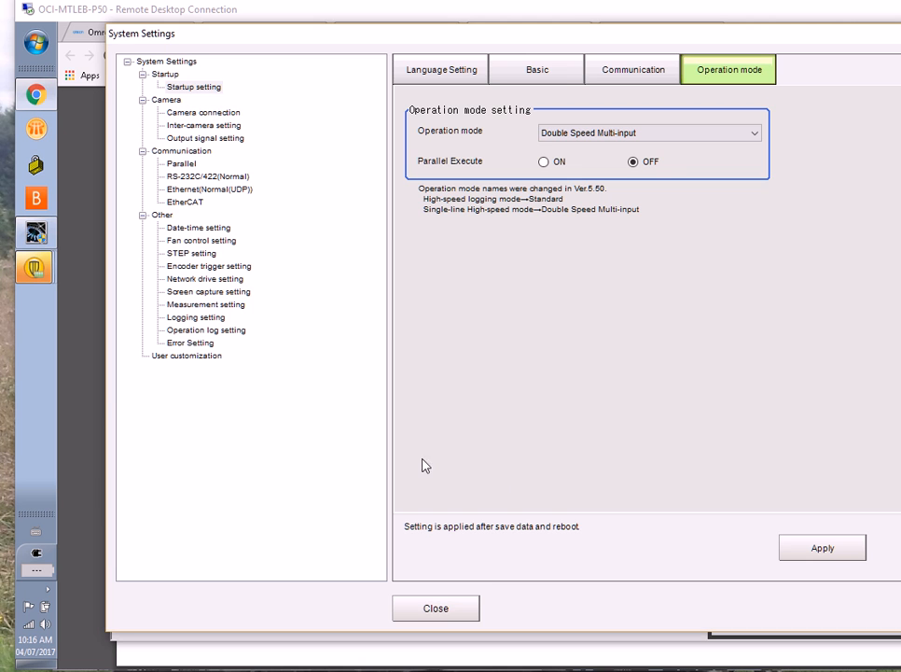
left_click(428, 606)
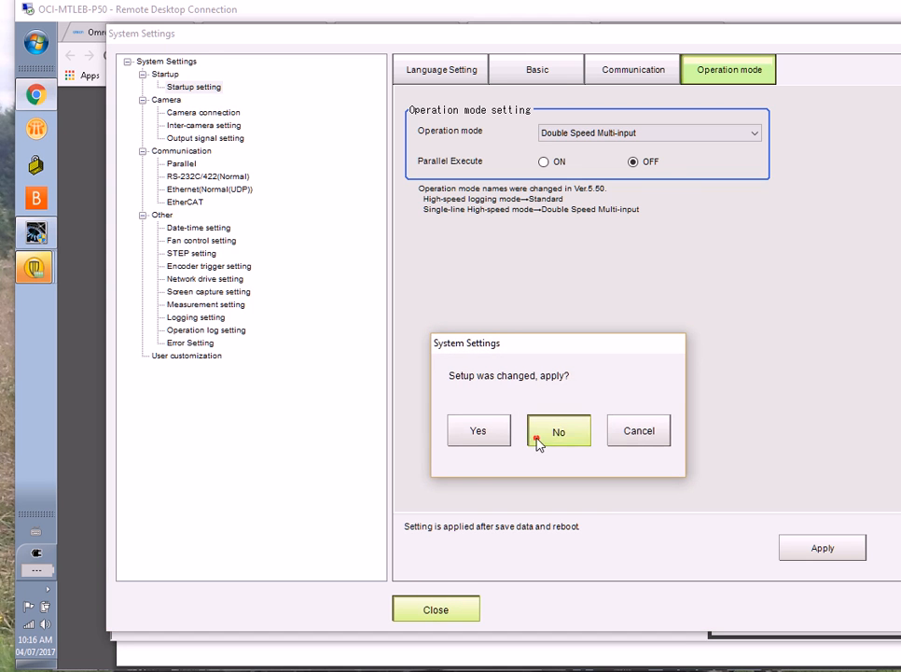
left_click(551, 428)
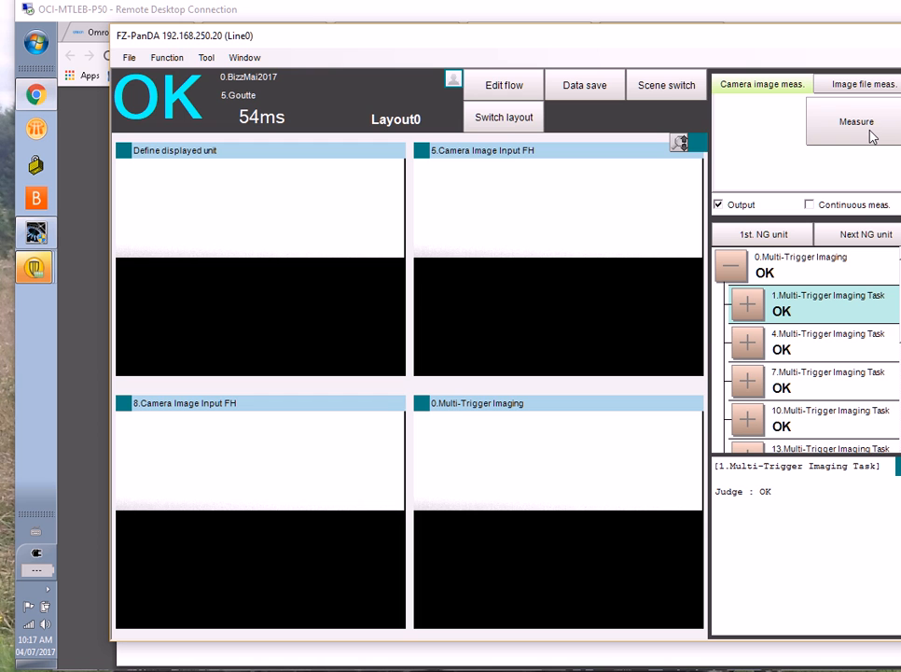
Open the scene's flow for editing, collapse the Measurement items and expand the Input image processing items
left_click(504, 88)
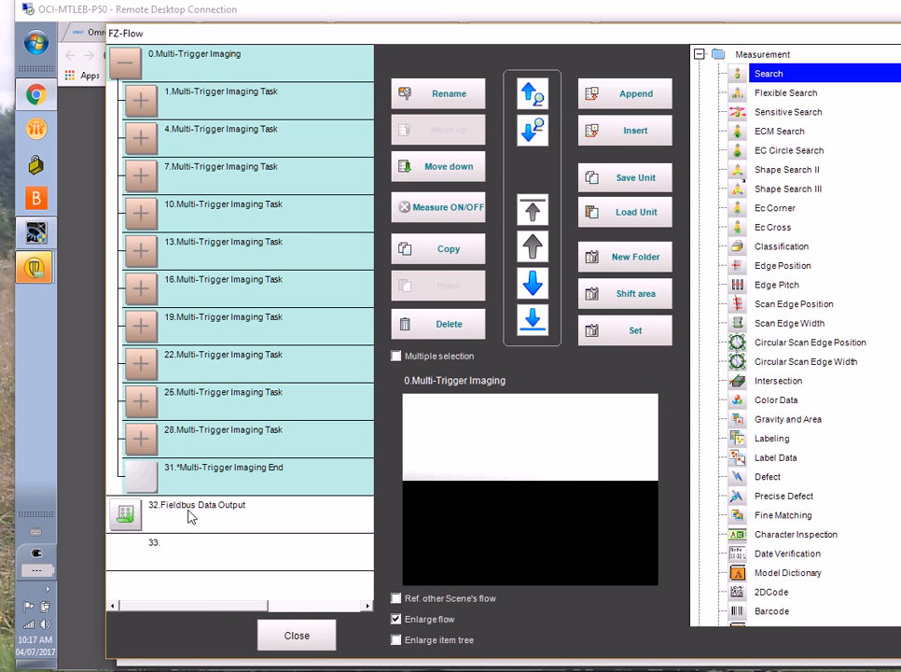
left_click(700, 55)
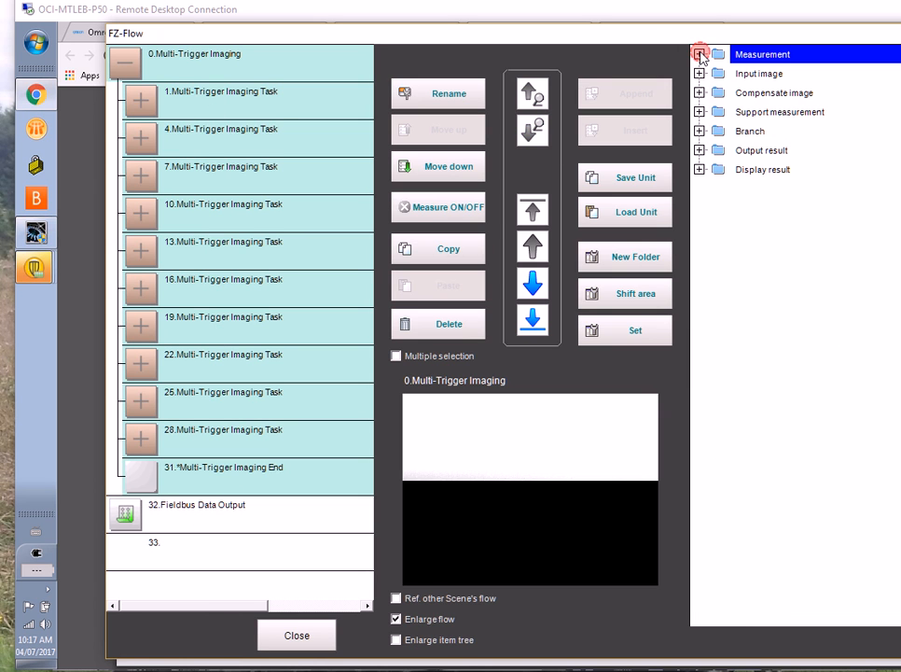
left_click(698, 74)
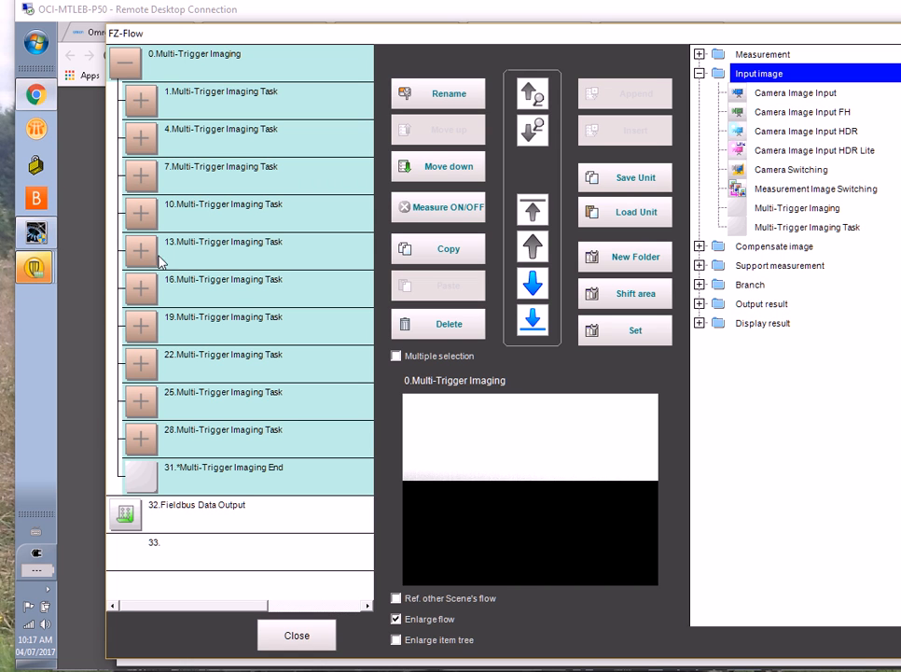
Expand the first four Multi-Trigger Imaging Tasks in the flow to examine their units, then collapse them again
left_click(142, 103)
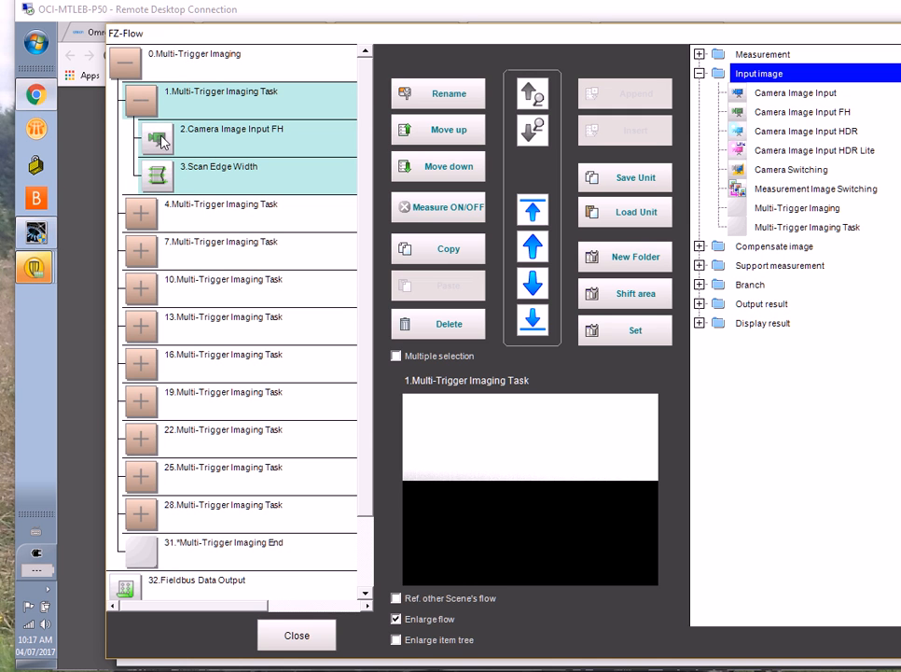
left_click(145, 217)
left_click(140, 328)
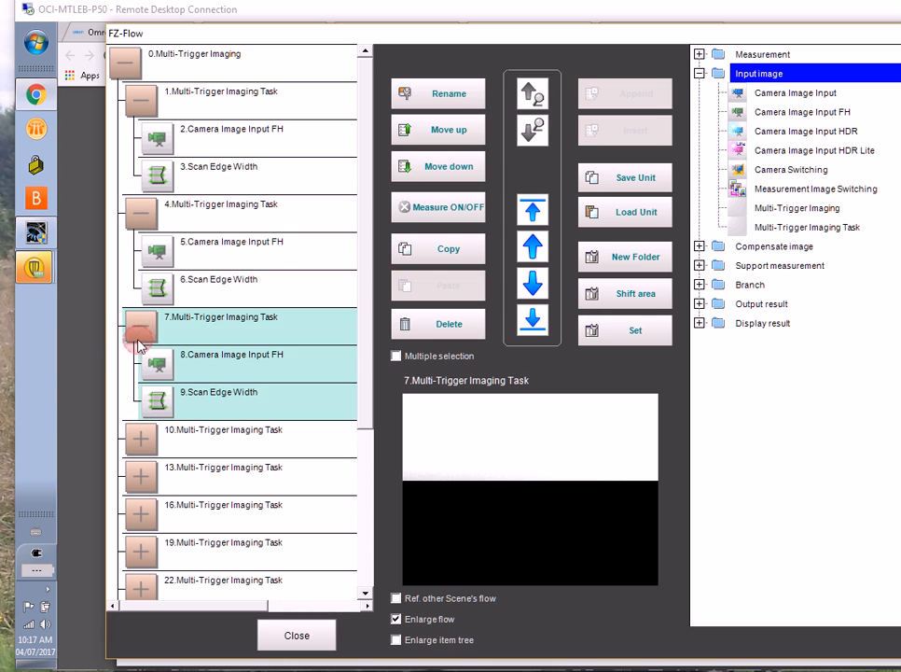
left_click(140, 440)
left_click(140, 441)
left_click(140, 328)
left_click(142, 216)
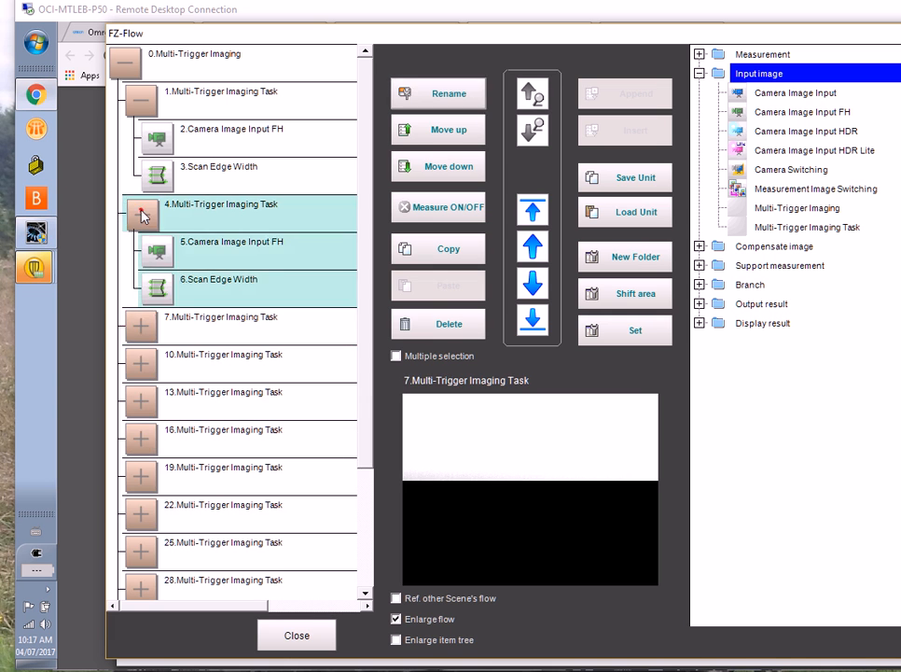
left_click(143, 216)
left_click(141, 99)
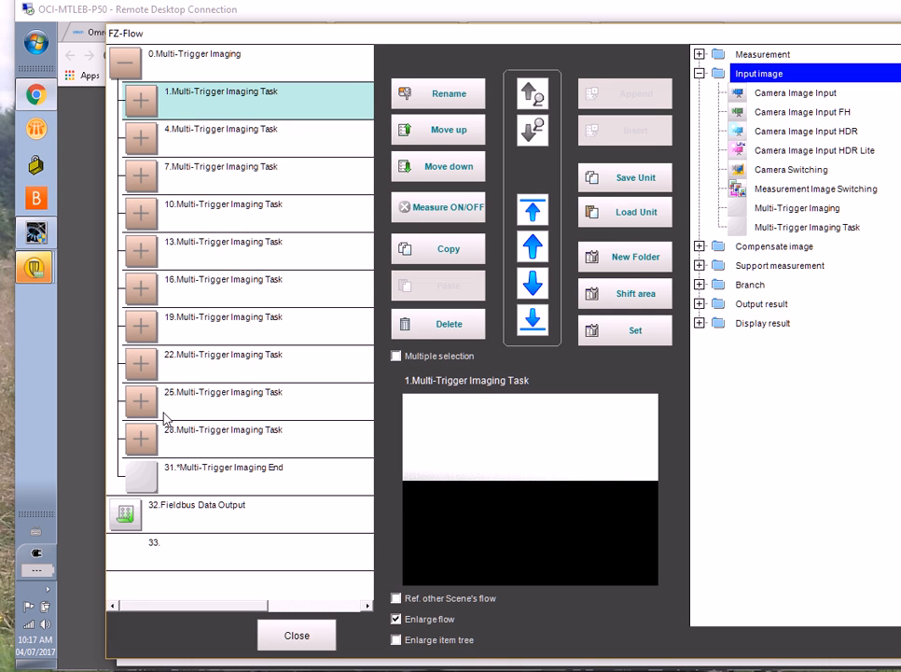
Select the Multi-Trigger Imaging unit, then expand Multi-Trigger Imaging Tasks 1 and 4 to examine their camera input and edge width units
left_click(173, 67)
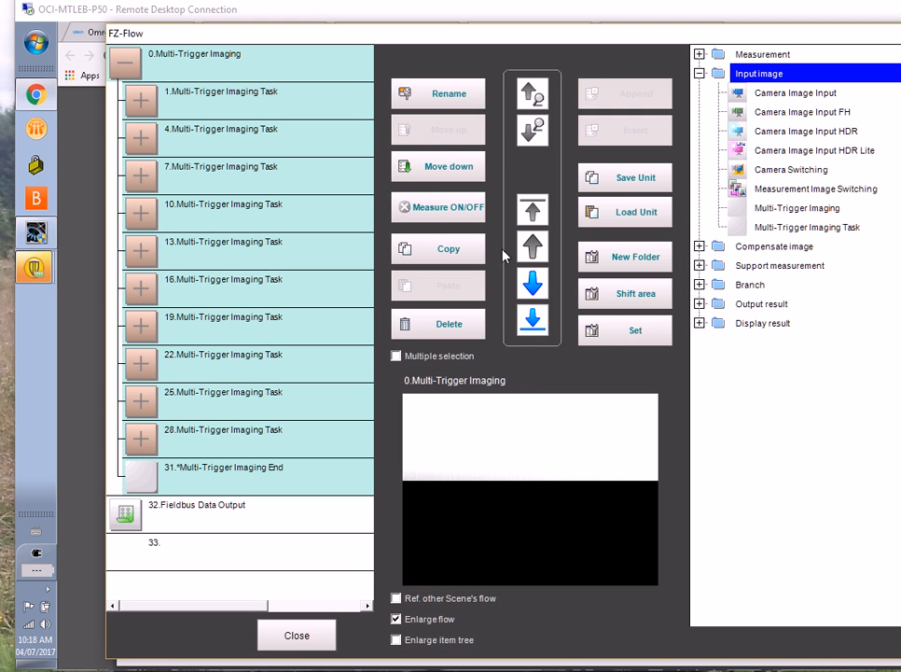
left_click(613, 337)
double_click(180, 109)
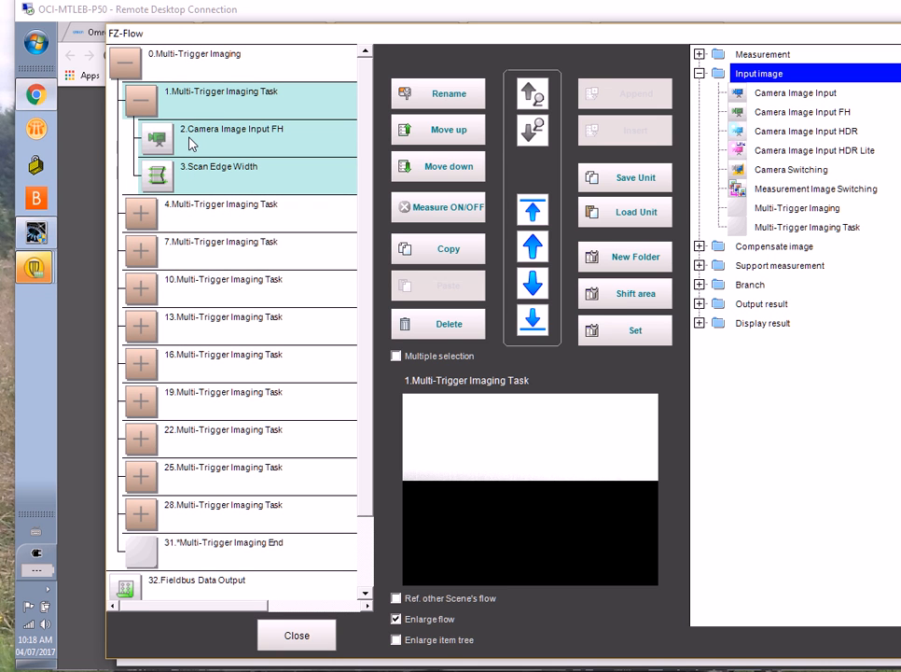
left_click(144, 218)
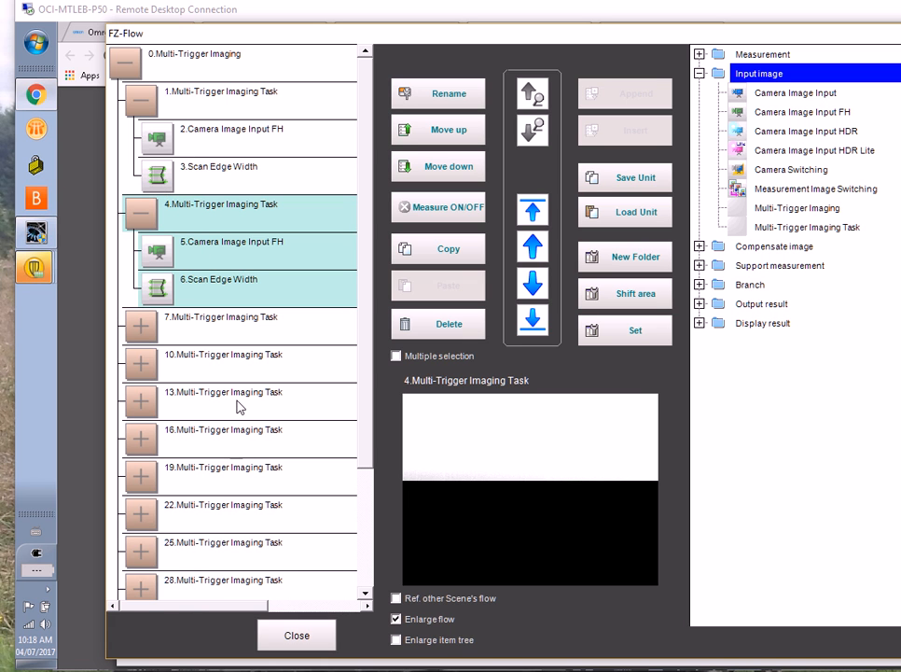
Close the flow editor and collapse Multi-Trigger Imaging Tasks 1 and 4 in the measurement result list
left_click(299, 636)
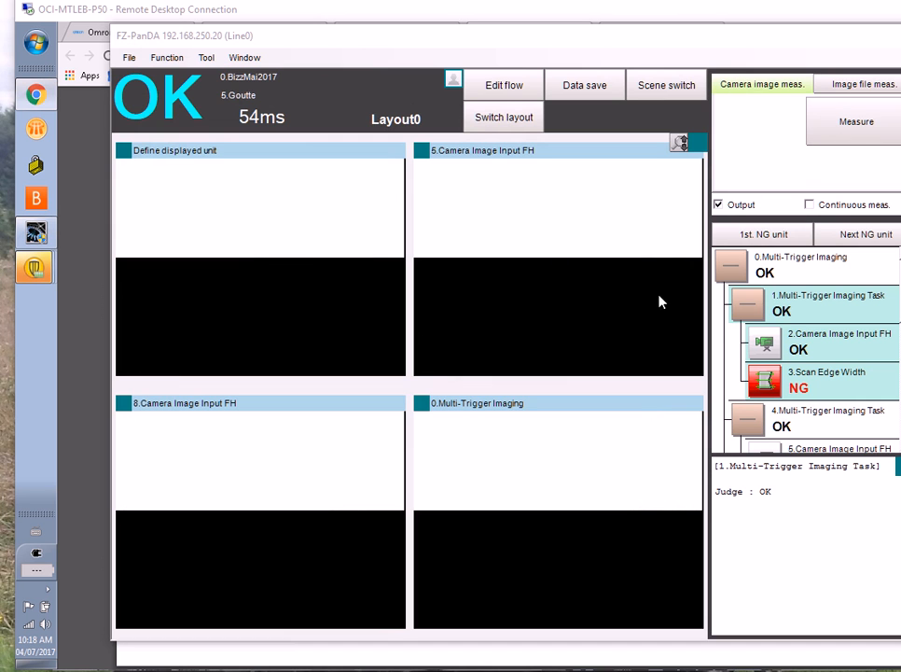
left_click(752, 307)
left_click(752, 345)
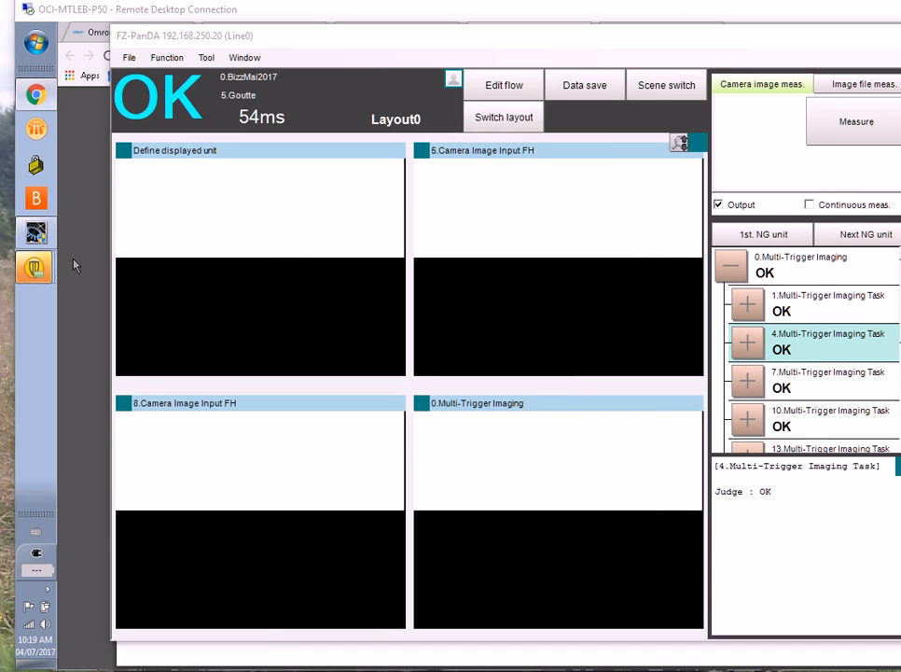
Switch to Sysmac Studio and examine Section0's ladder rungs 0 to 4 for the image trigger command, Ready signal and Steps sequence
left_click(43, 240)
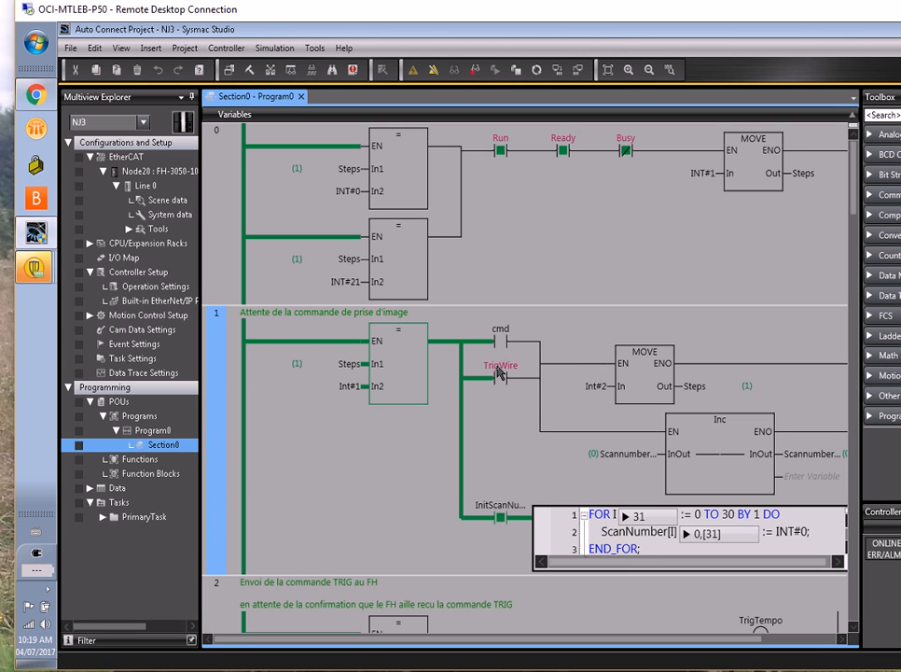
left_click(339, 469)
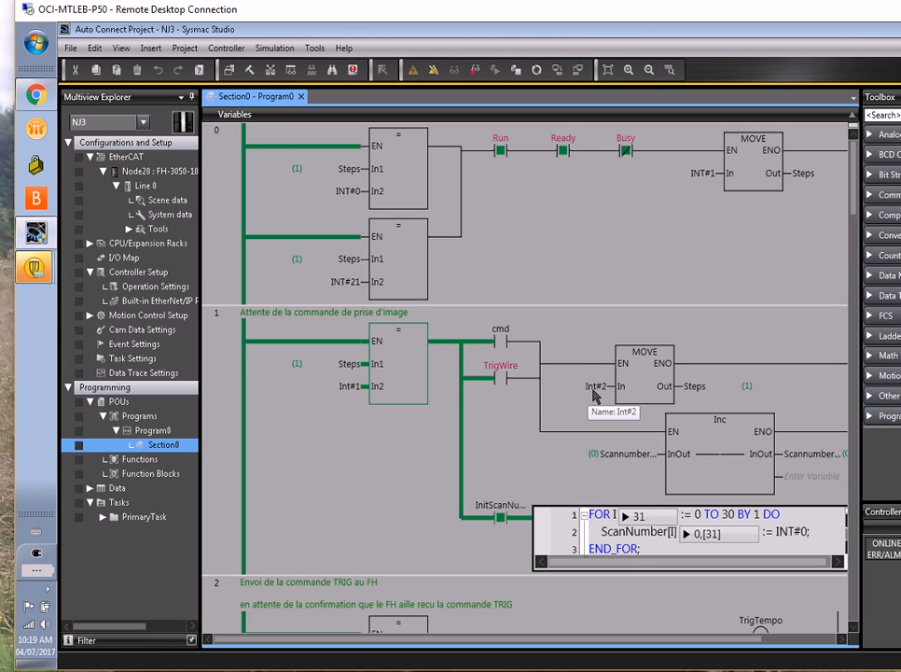
left_click(374, 423)
scroll(376, 424, "down", 2)
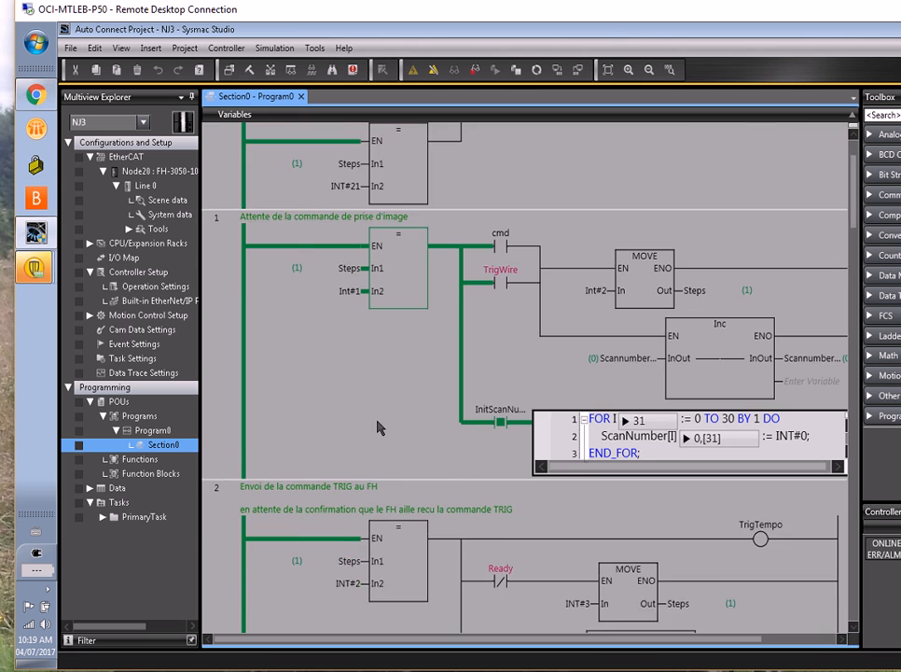
scroll(378, 427, "down", 1)
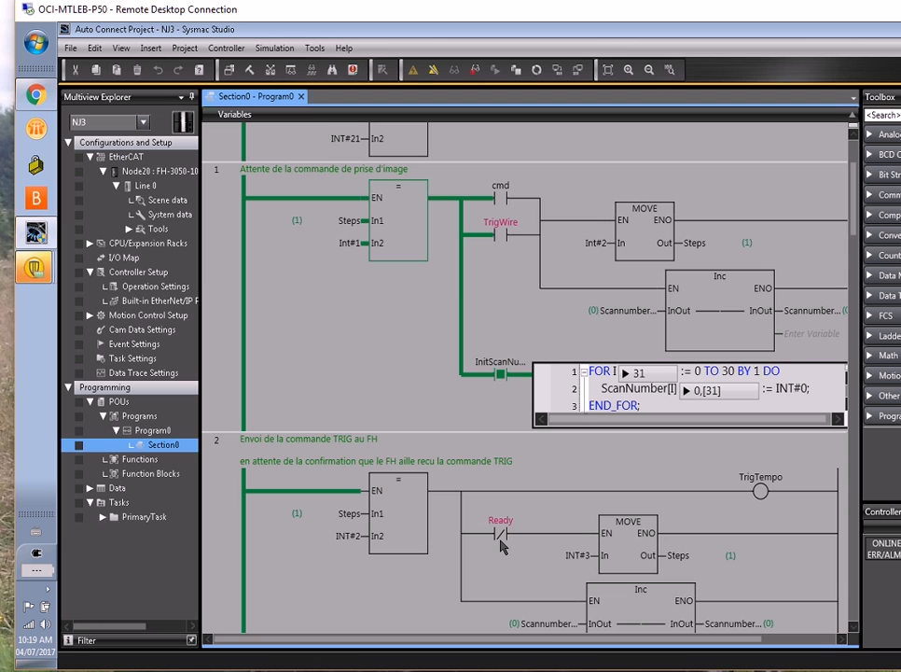
scroll(523, 559, "down", 3)
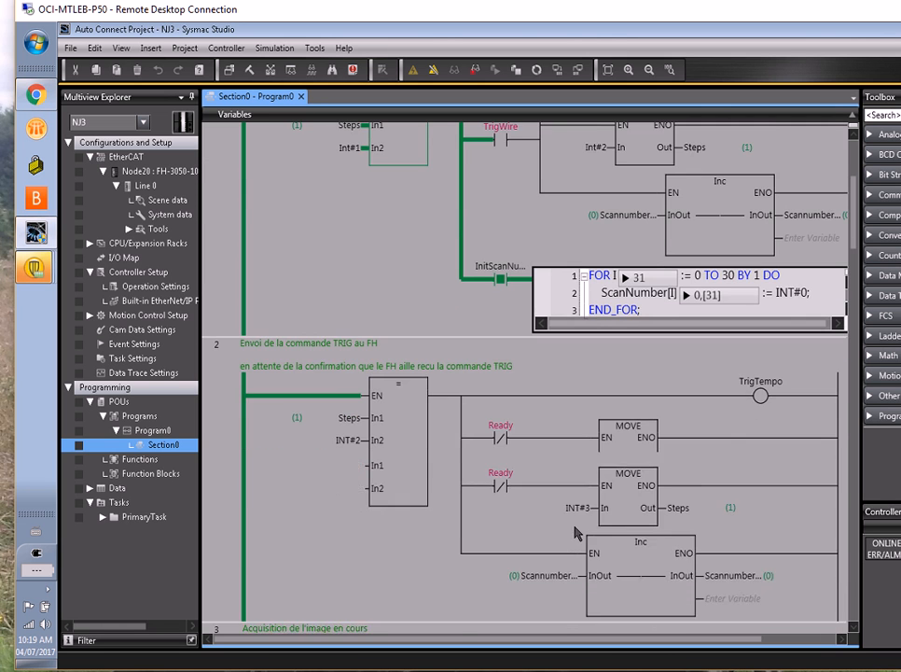
scroll(574, 532, "down", 3)
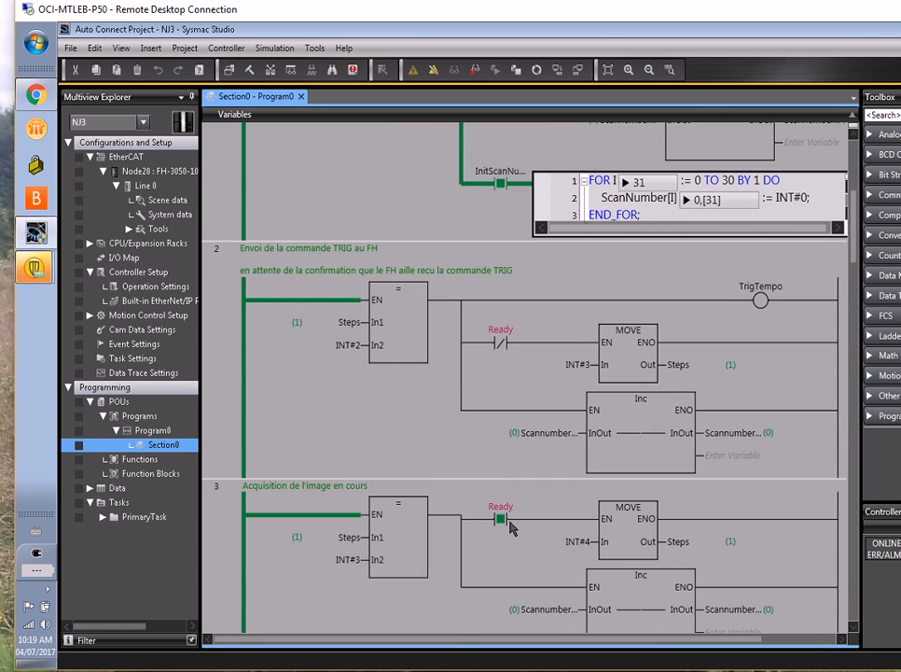
scroll(521, 523, "down", 3)
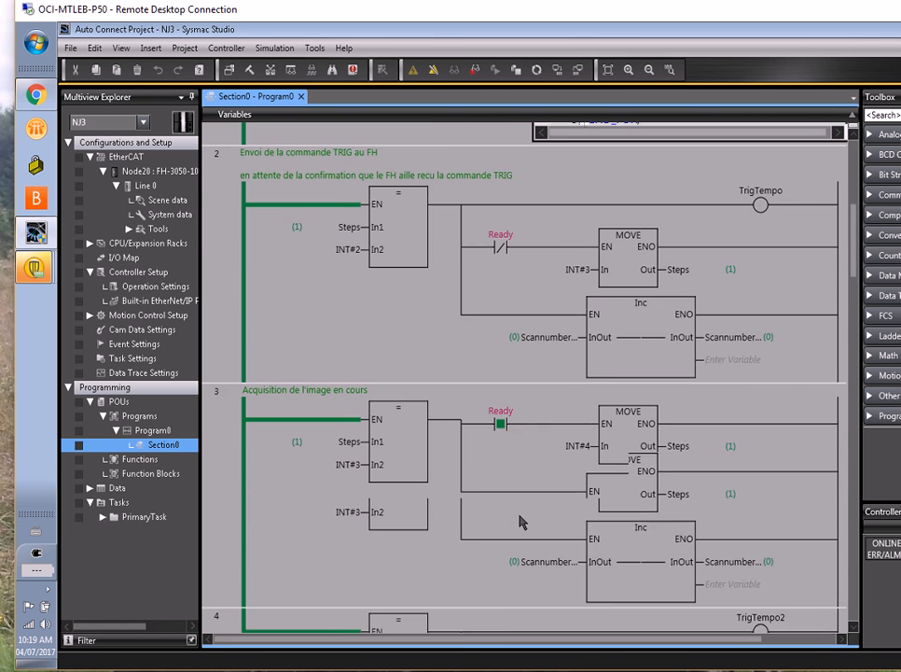
scroll(653, 574, "down", 2)
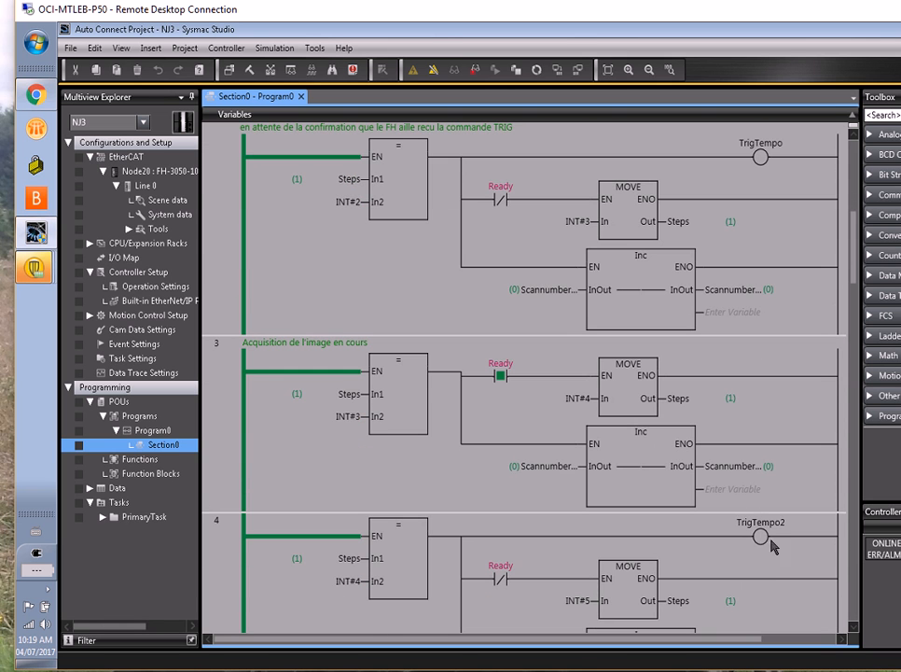
Switch to Chrome and show the Multi-input + Parallel processing ON timing chart in the Z365-E1-03.pdf manual
left_click(34, 93)
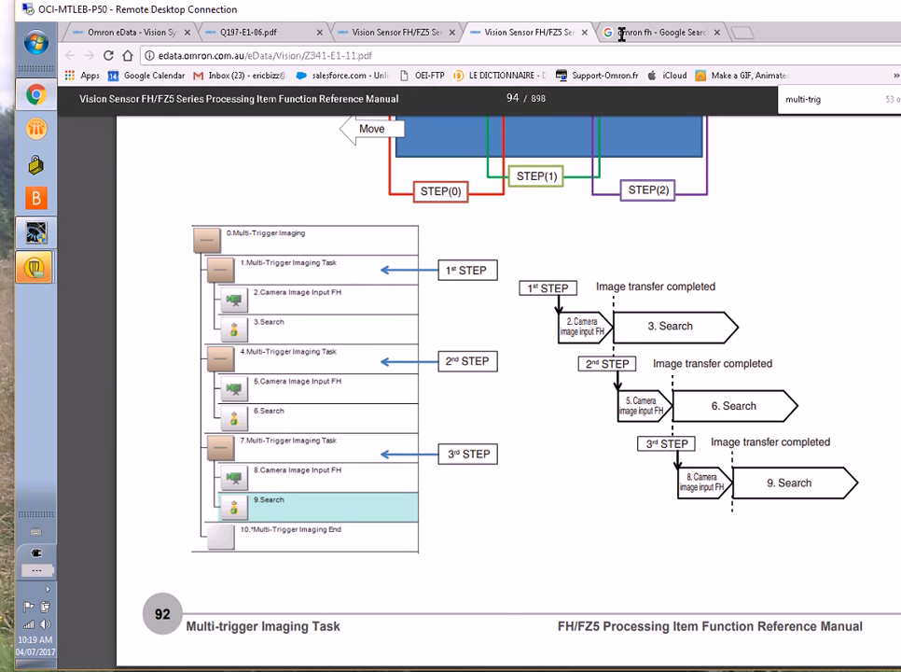
left_click(373, 34)
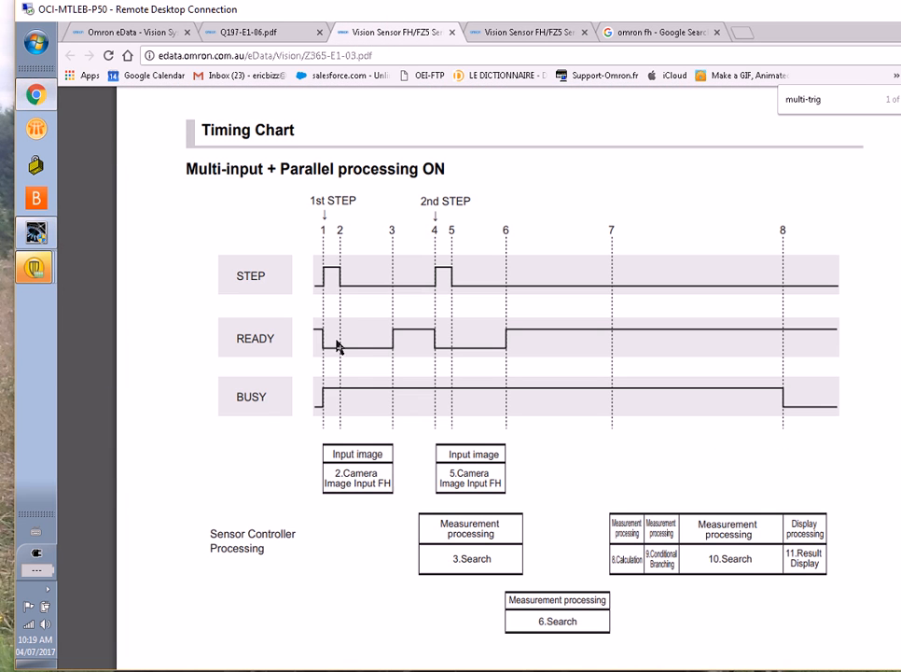